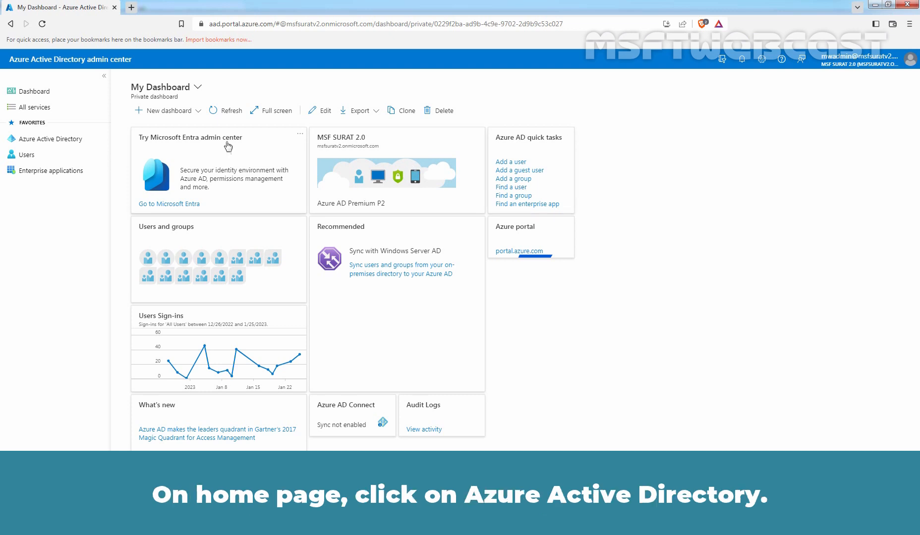
# Step: Start a new custom role from Azure AD's Roles and administrators list
pyautogui.click(41, 141)
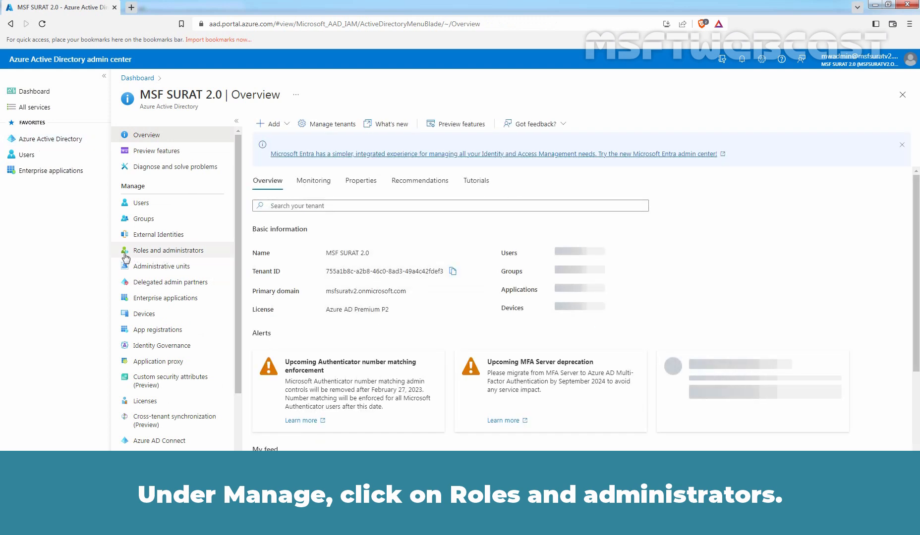
pyautogui.click(186, 255)
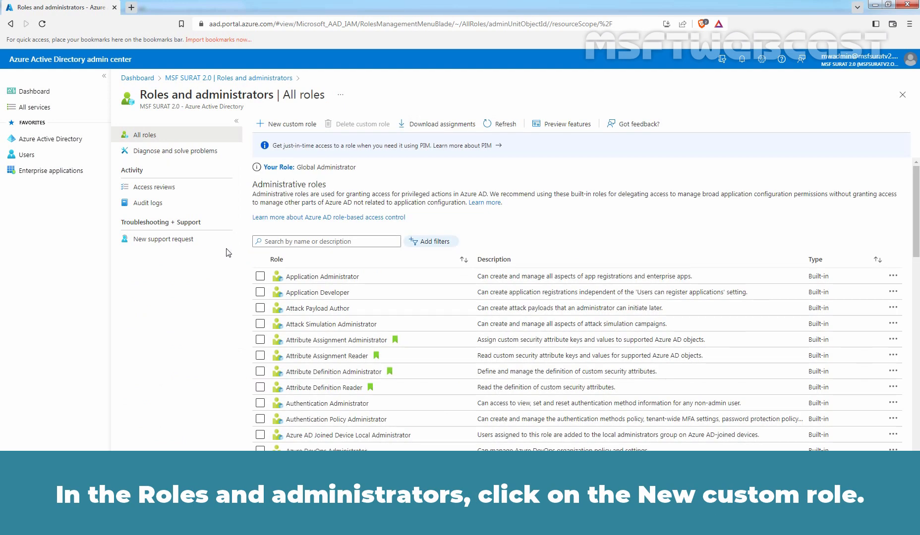
pyautogui.click(287, 126)
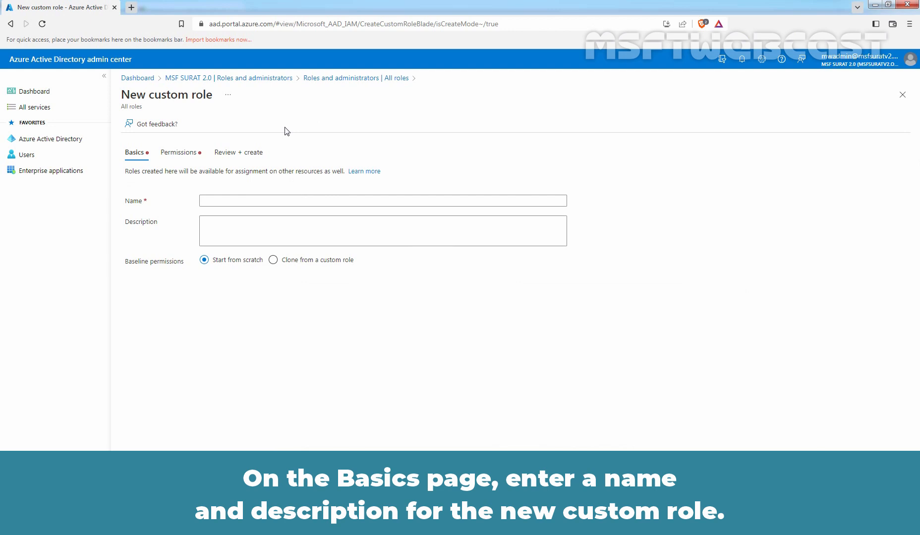
# Step: Name the custom role 'MSF - BitLocker Recovery Key Reader' and describe it as allowing BitLocker Recovery Key viewing
pyautogui.click(262, 201)
pyautogui.write('MSF - BitLocker Recovery Key Reader')
pyautogui.click(284, 232)
pyautogui.write('This custom role will allow access to view the BitLocker Recovery Keys.')
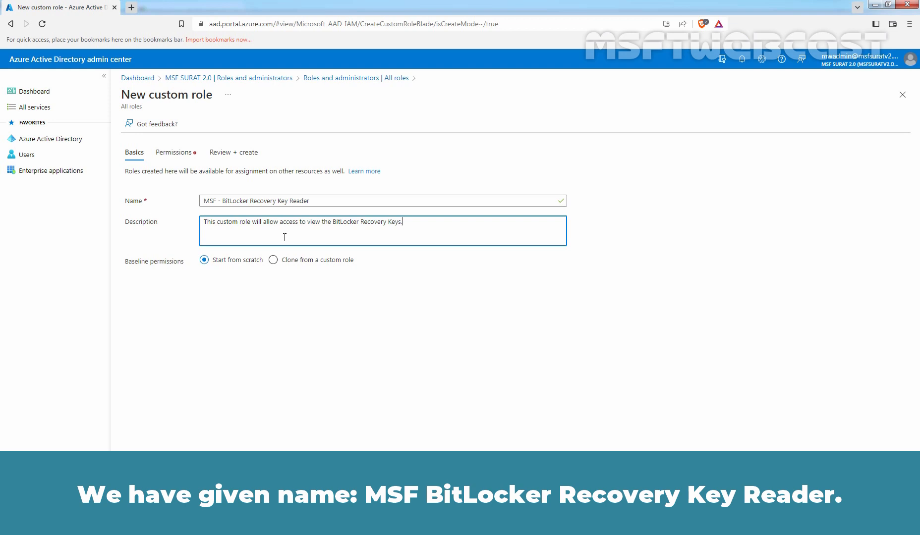
pyautogui.click(140, 518)
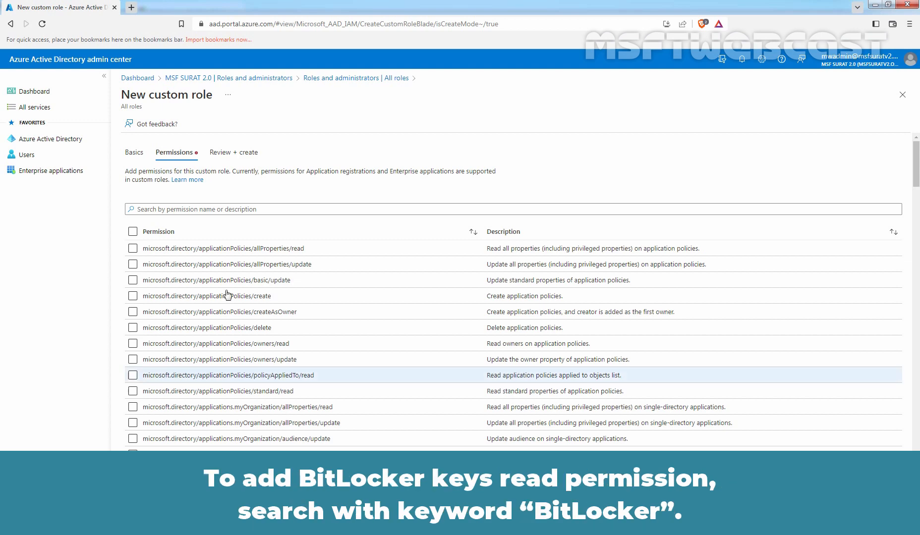
# Step: Grant the bitlockerKeys/key/read and bitlockerKeys/metadata/read permissions found by searching 'bitlocker'
pyautogui.click(226, 211)
pyautogui.write('b')
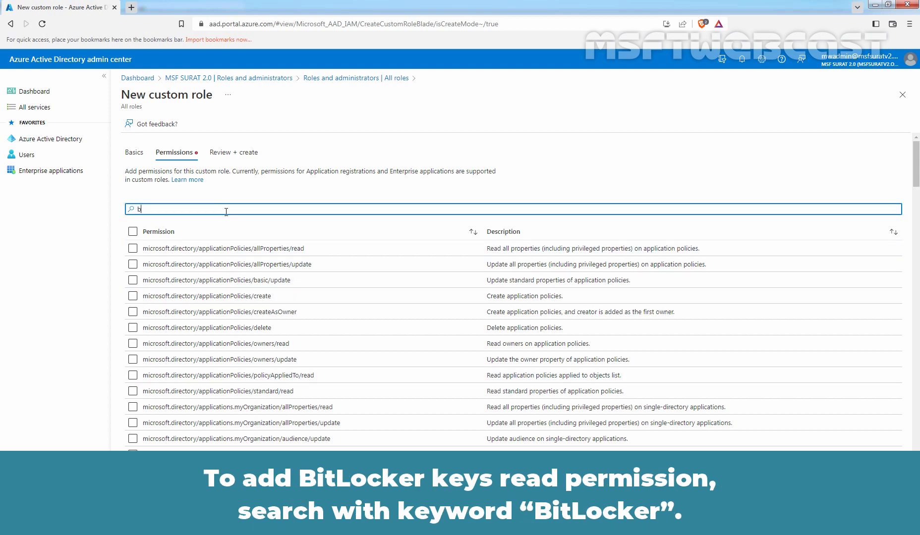
pyautogui.write('itlocker')
pyautogui.click(133, 248)
pyautogui.click(133, 265)
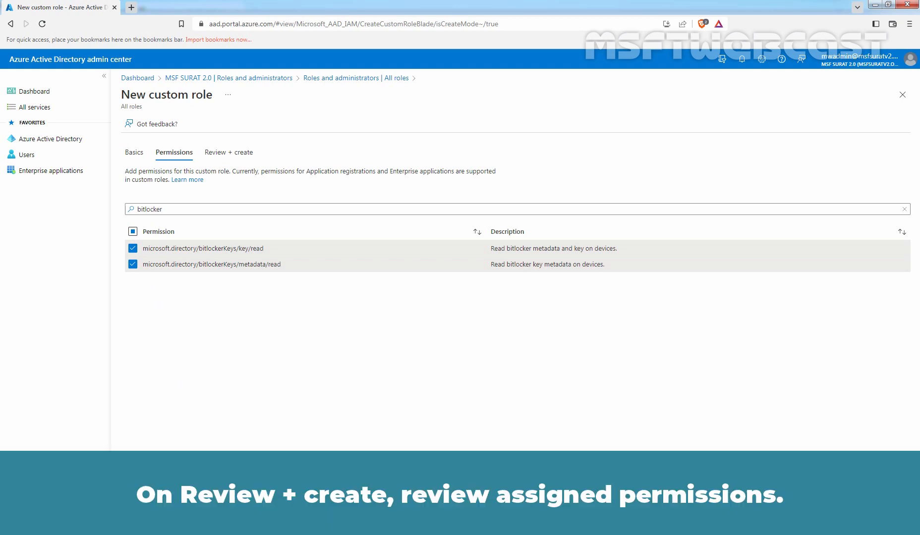
pyautogui.click(190, 520)
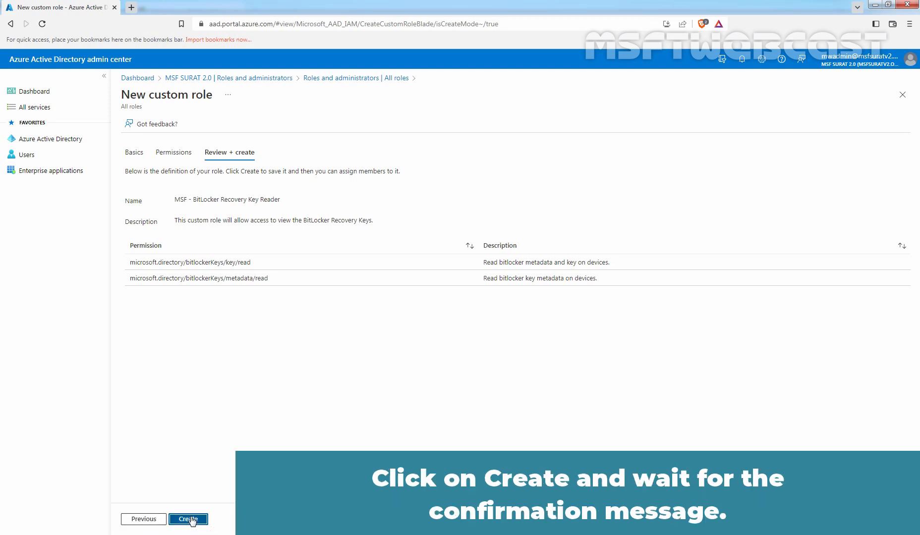
# Step: Create the MSF - BitLocker Recovery Key Reader role from its Review + create page
pyautogui.click(189, 519)
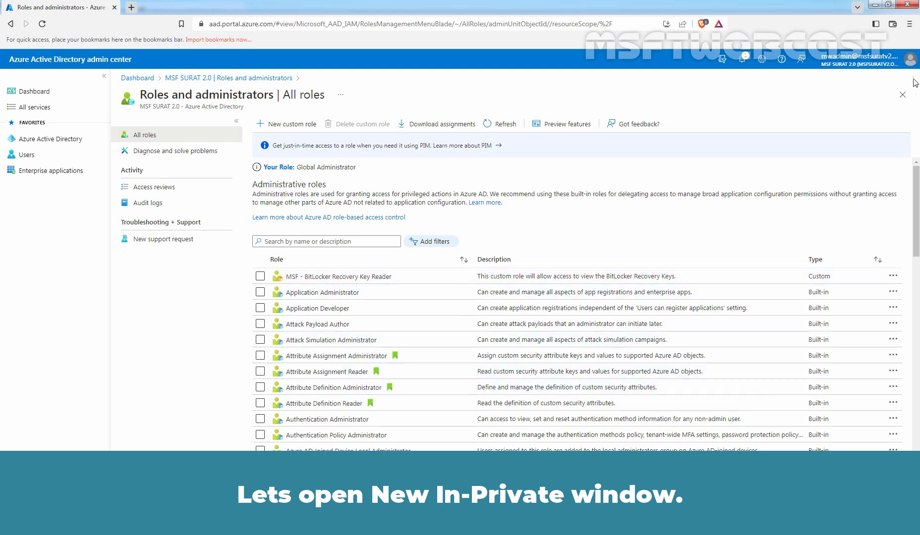
# Step: Open a Brave private window and go to aad.portal.azure.com
pyautogui.click(910, 25)
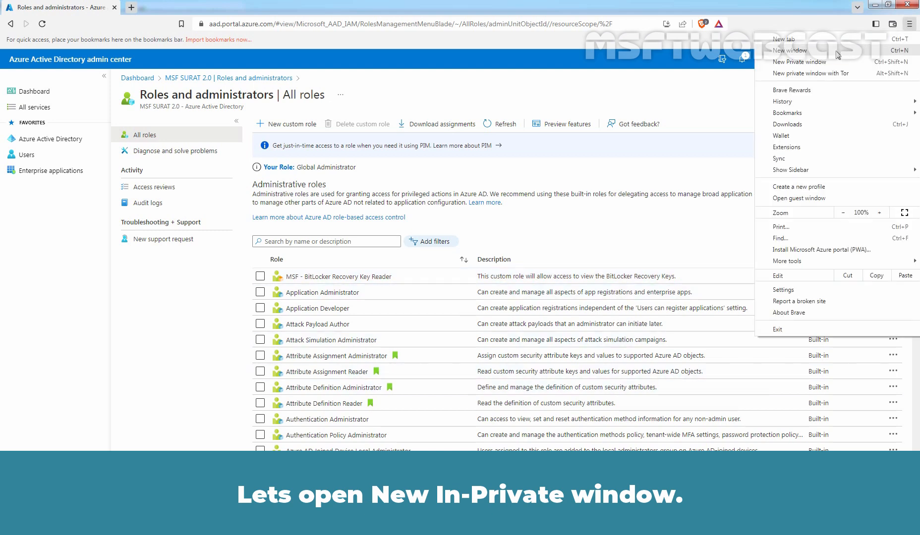
pyautogui.click(798, 63)
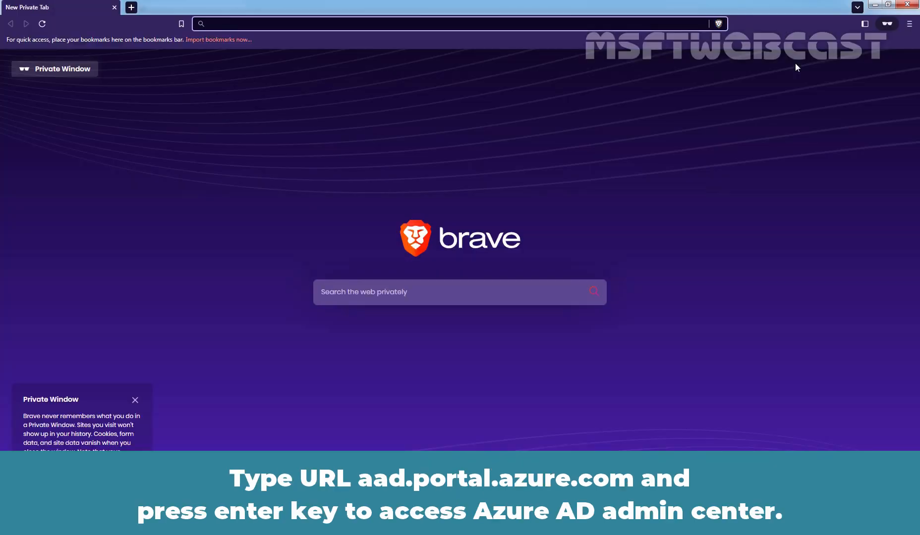
pyautogui.write('aad.portal.azu')
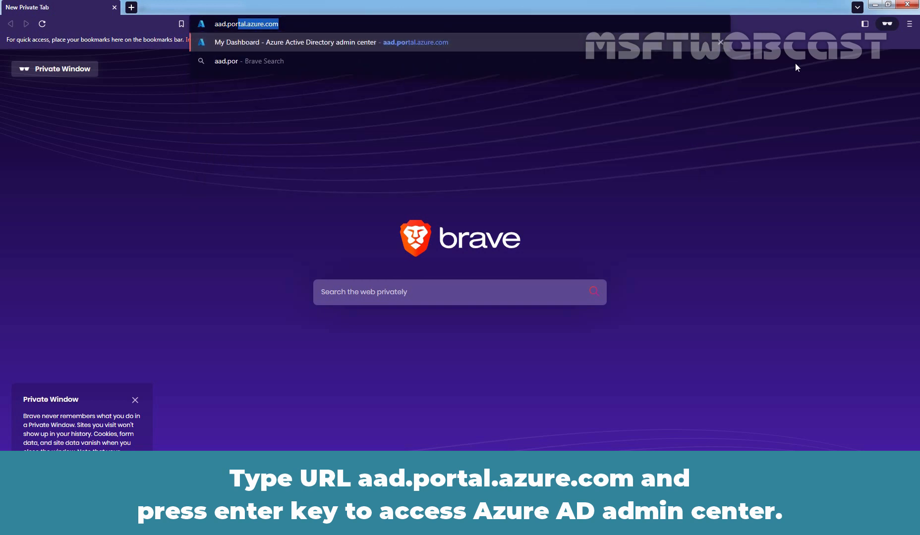
pyautogui.write('re.com')
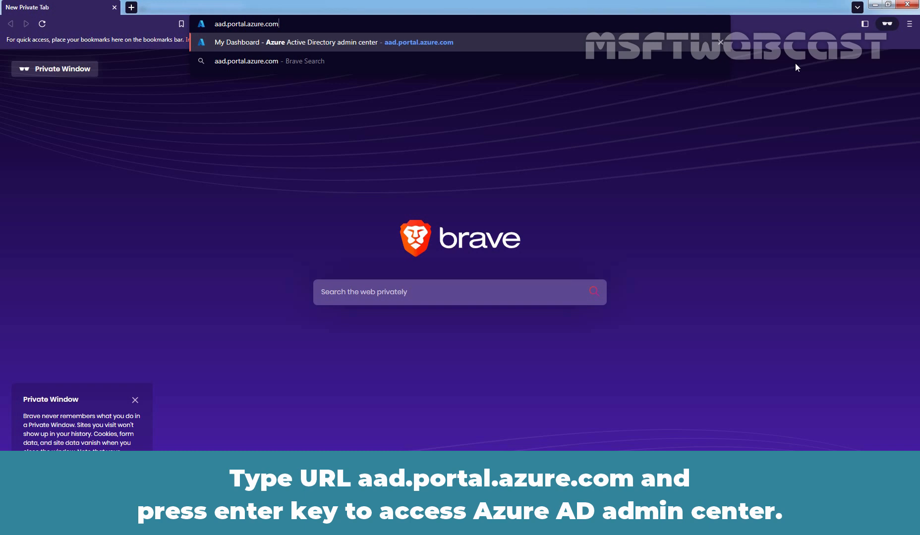
pyautogui.press('Return')
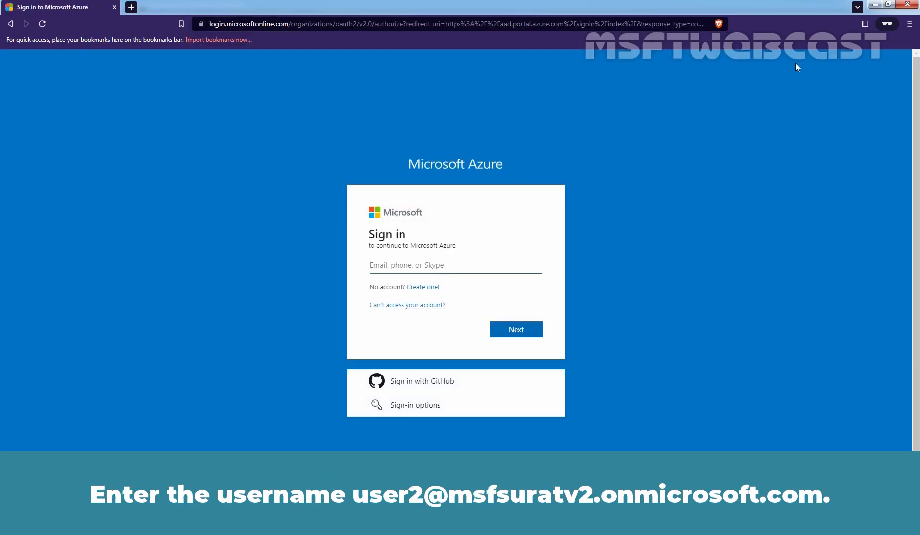
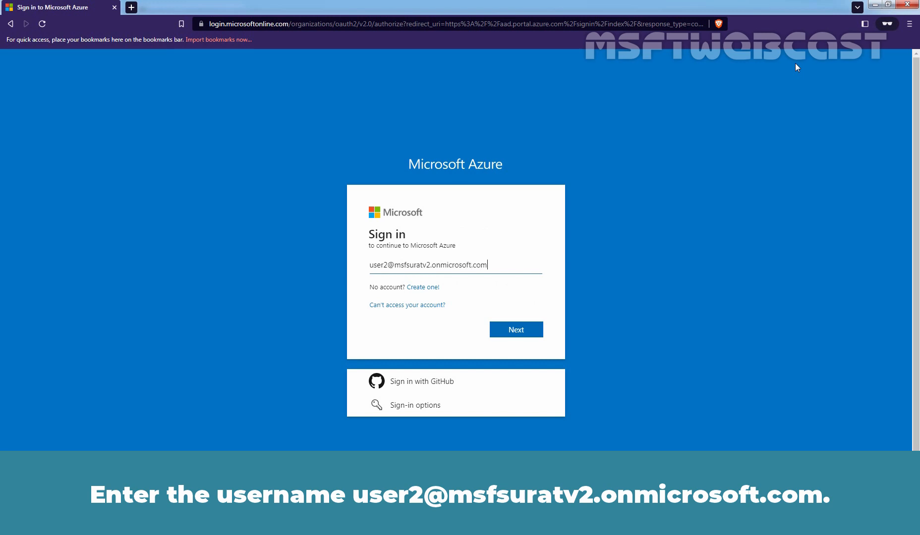
# Step: Sign in with the second test user's e-mail and password, choosing to stay signed in
pyautogui.click(514, 330)
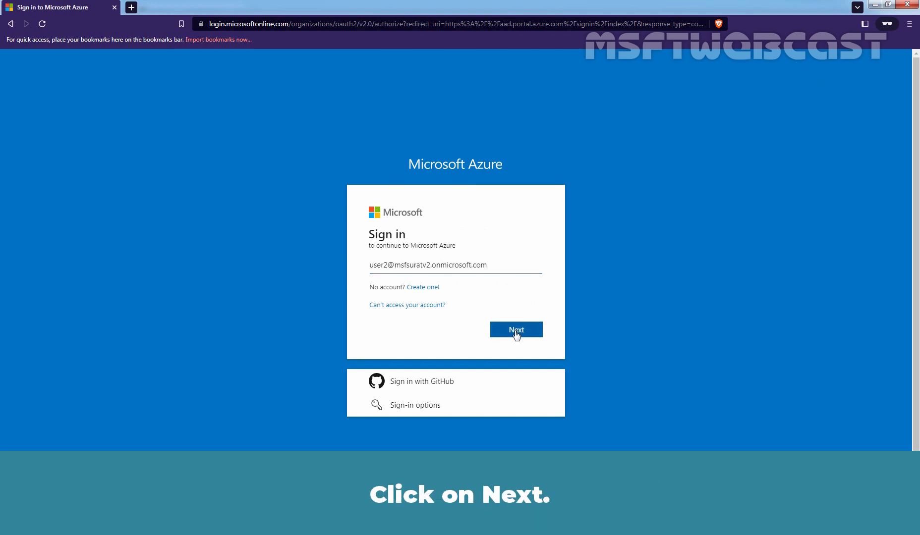
pyautogui.write('******')
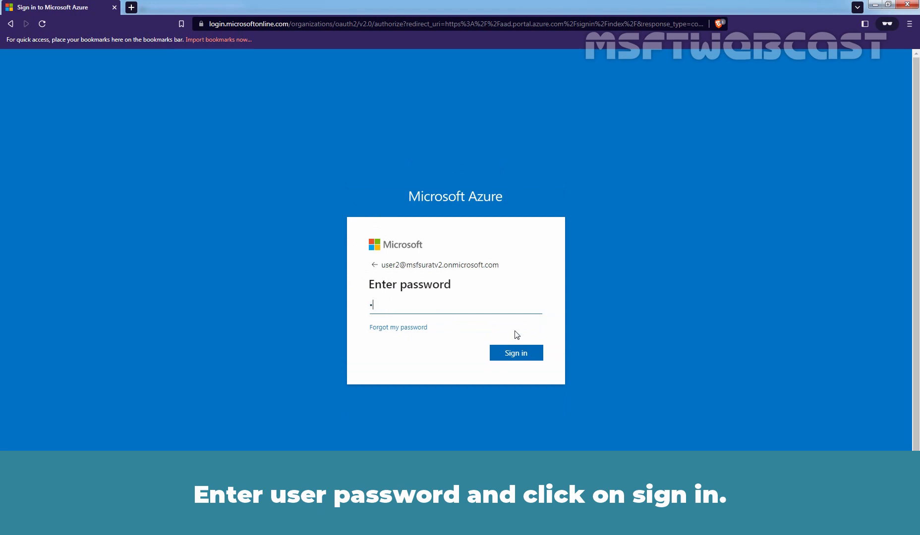
pyautogui.write('****')
pyautogui.click(518, 352)
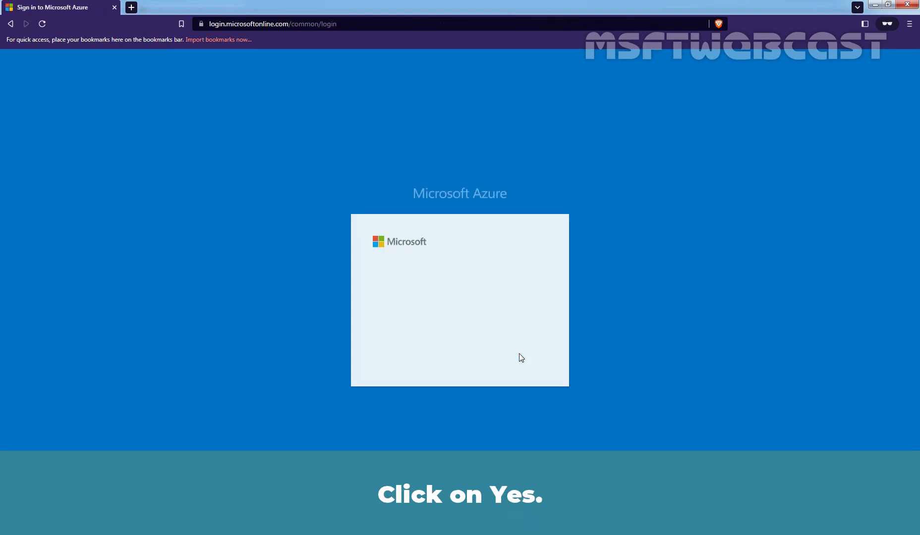
pyautogui.click(518, 356)
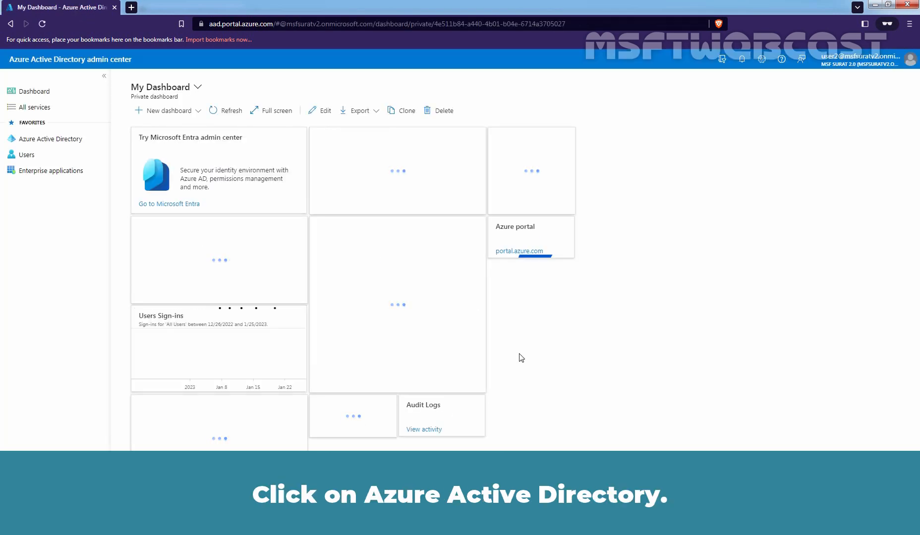
# Step: Open device LABWIN10-DE01's properties from Azure AD's All devices list
pyautogui.click(73, 142)
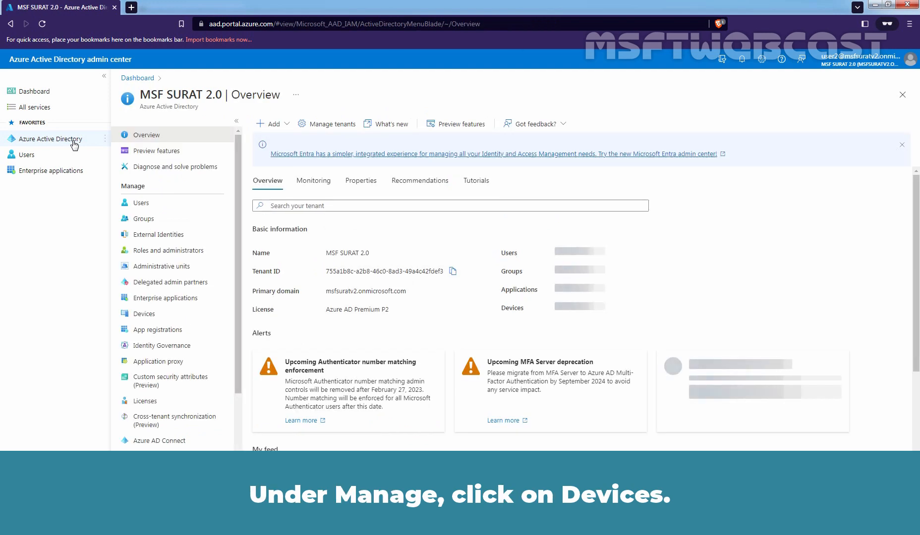
pyautogui.click(154, 314)
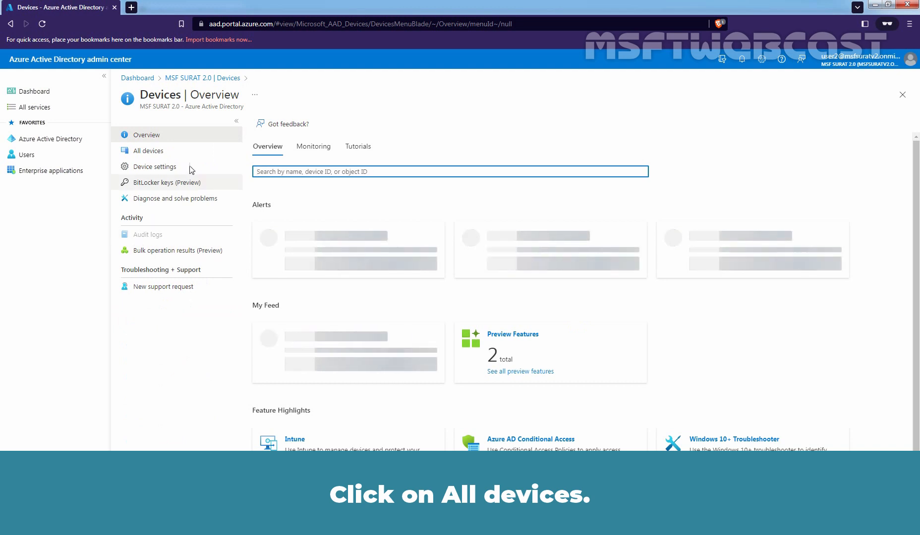
pyautogui.click(173, 157)
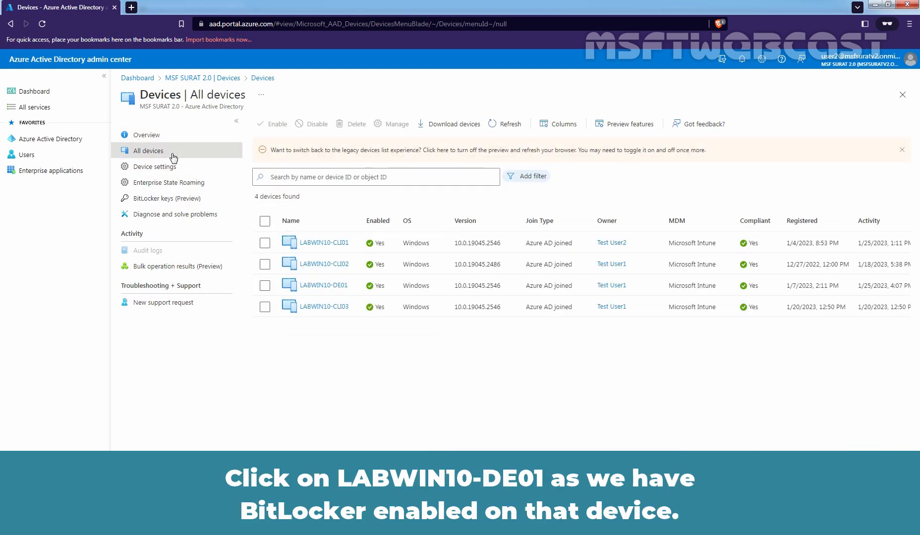
pyautogui.click(324, 287)
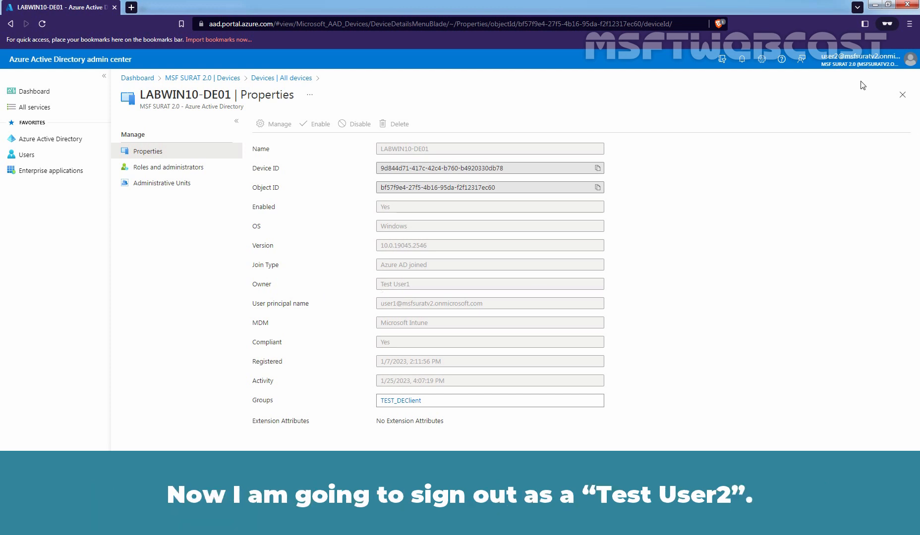
# Step: Sign the test user out and close the private browser window
pyautogui.click(860, 63)
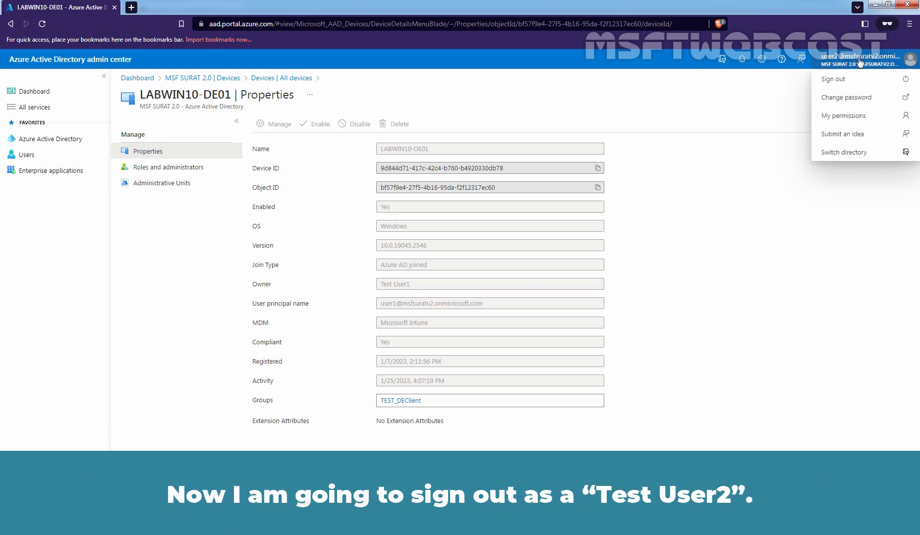
pyautogui.click(841, 80)
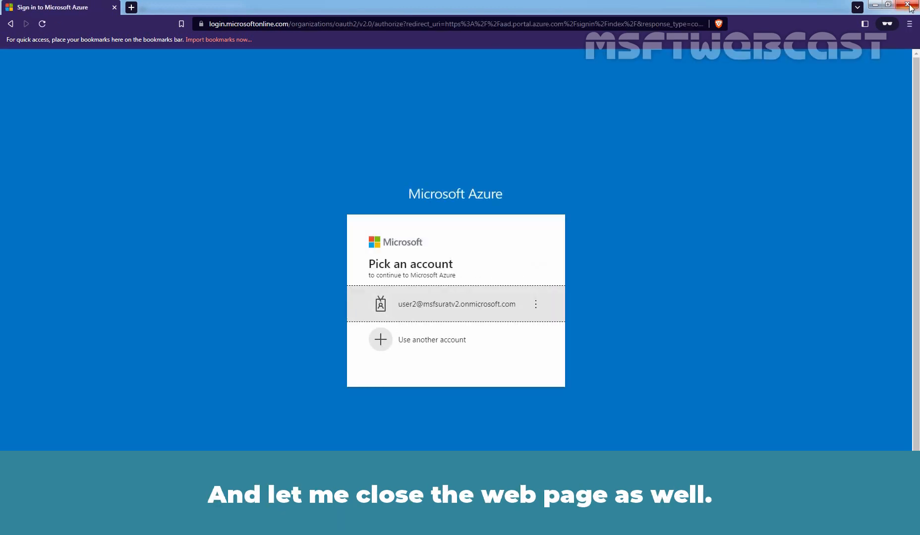
pyautogui.click(909, 5)
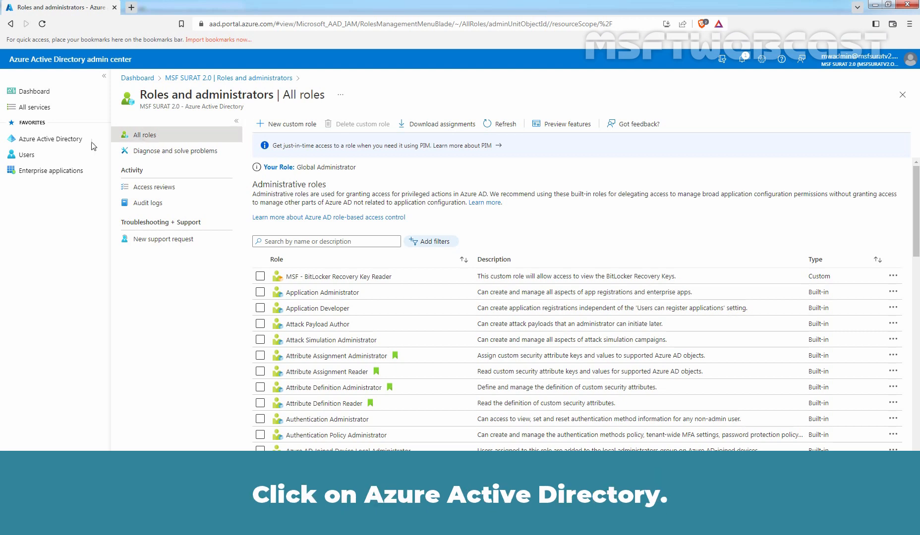
# Step: Start a new group from Azure AD's Groups list
pyautogui.click(58, 143)
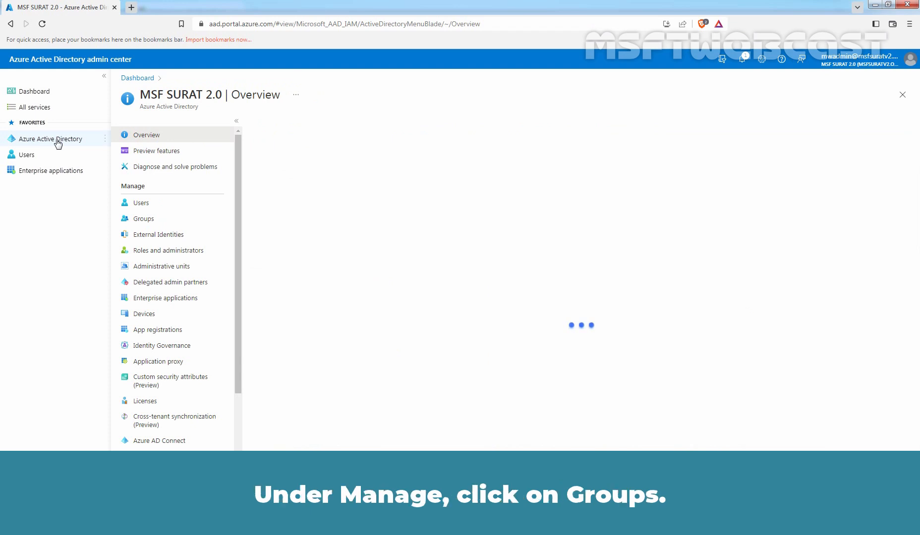
pyautogui.click(157, 221)
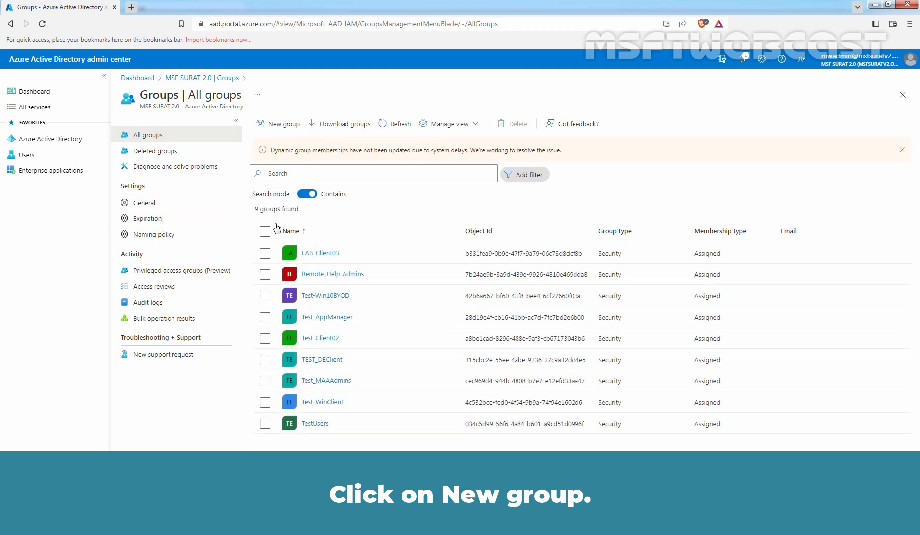
pyautogui.click(282, 123)
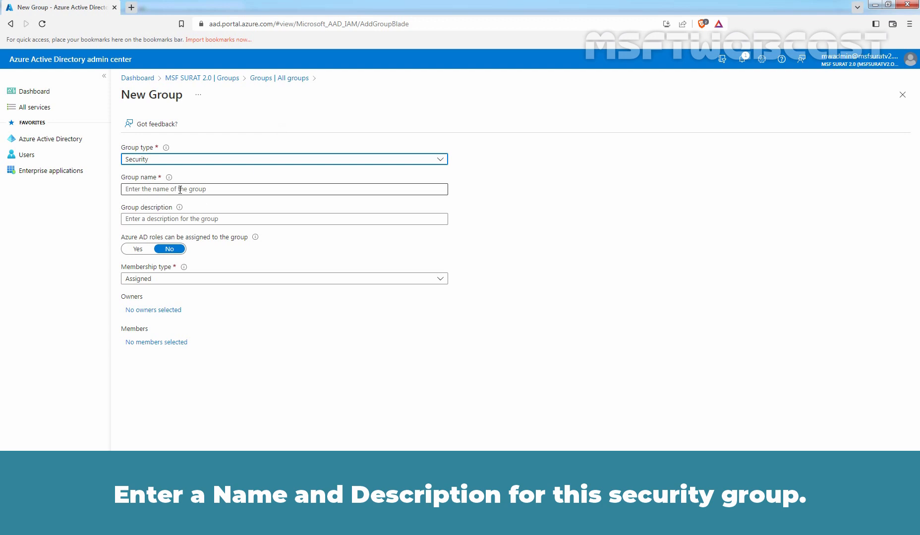
# Step: Name the group MSF BitLocker Key Reader and set 'Azure AD roles can be assigned' to Yes
pyautogui.click(199, 190)
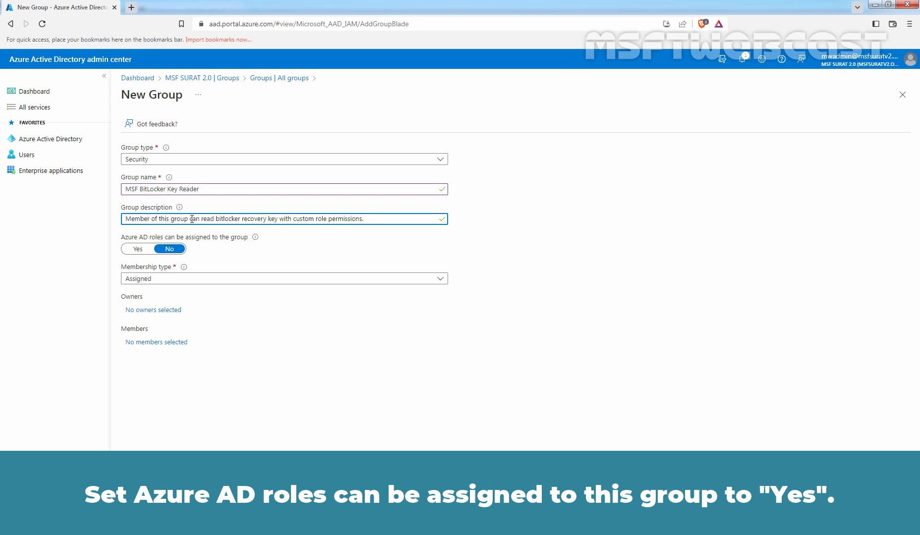
pyautogui.click(134, 250)
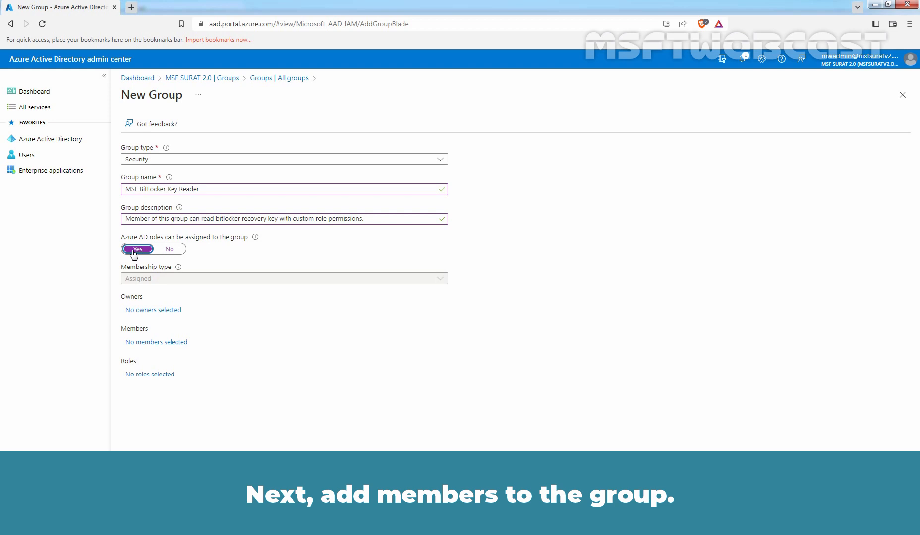
pyautogui.click(165, 347)
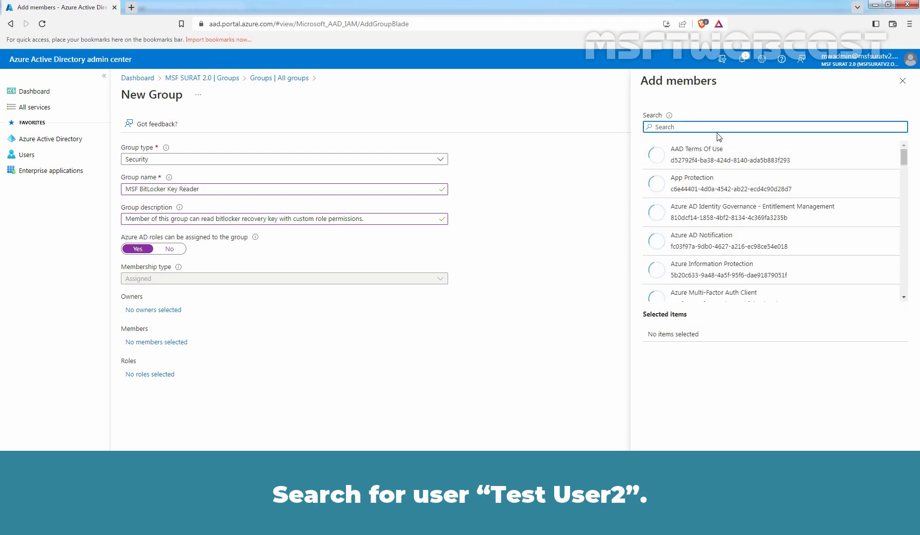
# Step: Search 'test' and select the second test user as the group's member
pyautogui.write('test')
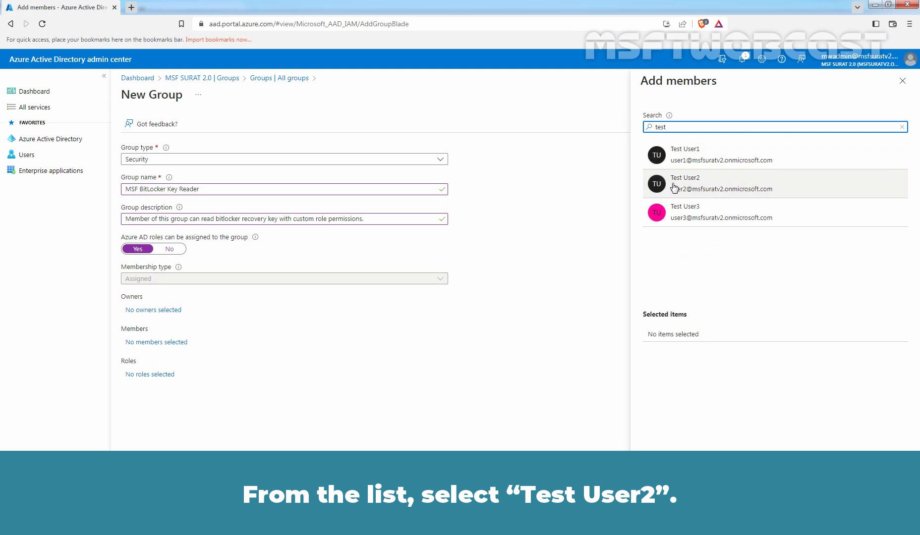
pyautogui.click(691, 187)
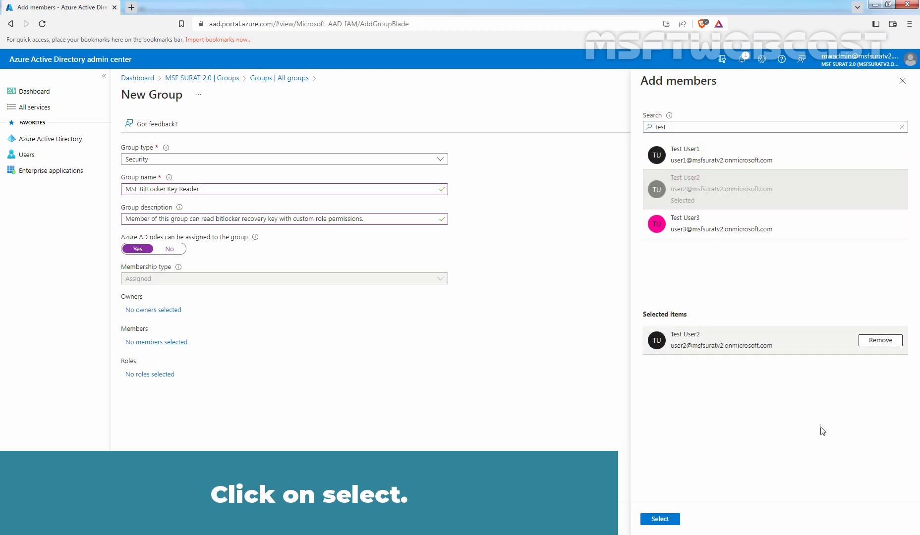
pyautogui.click(660, 519)
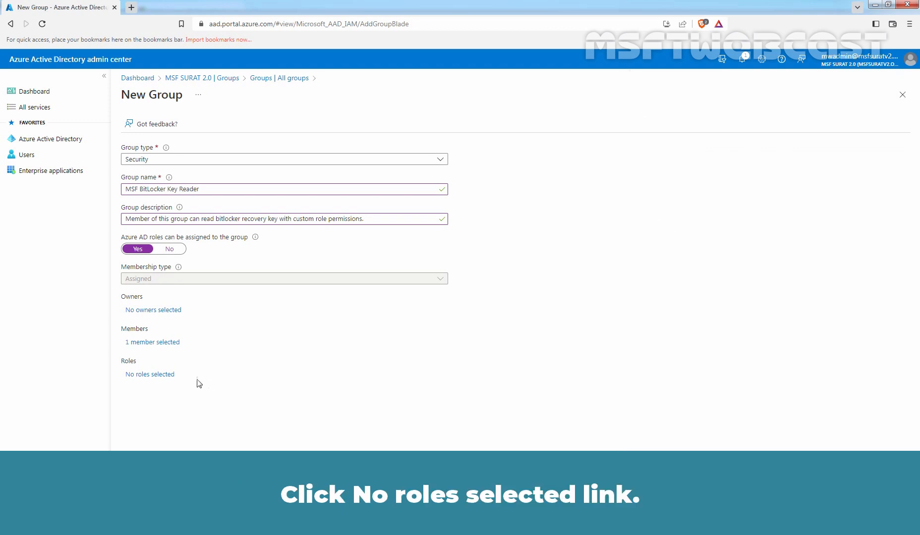
# Step: Search roles for 'msf' and assign MSF - BitLocker Recovery Key Reader to the group
pyautogui.click(163, 375)
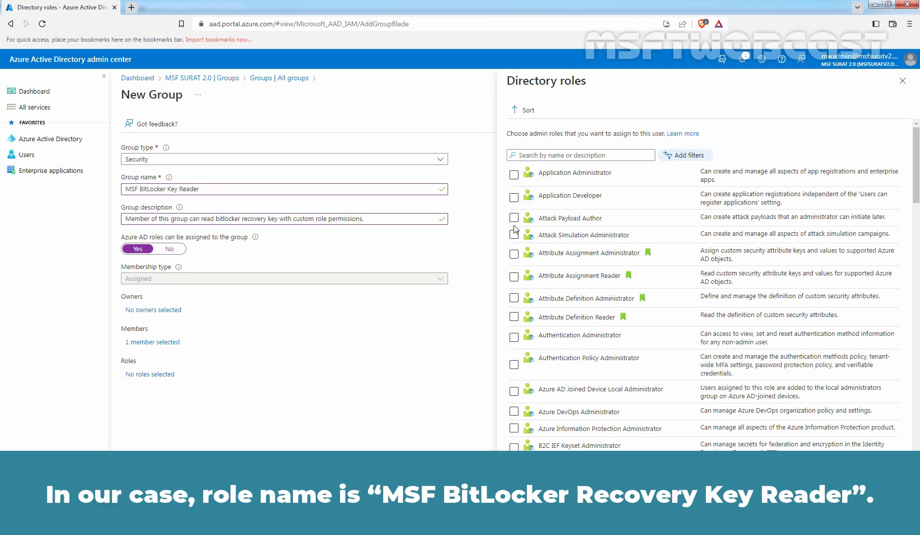
pyautogui.click(548, 151)
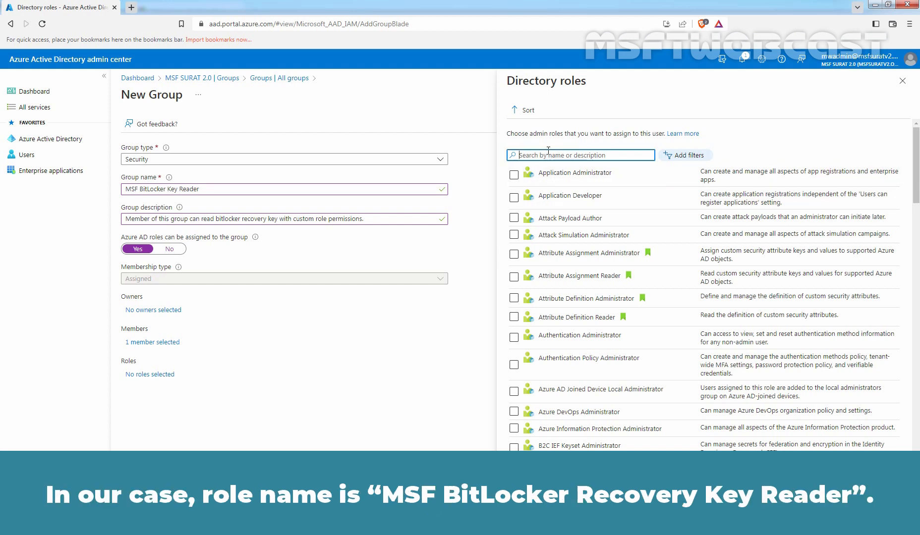
pyautogui.write('msf')
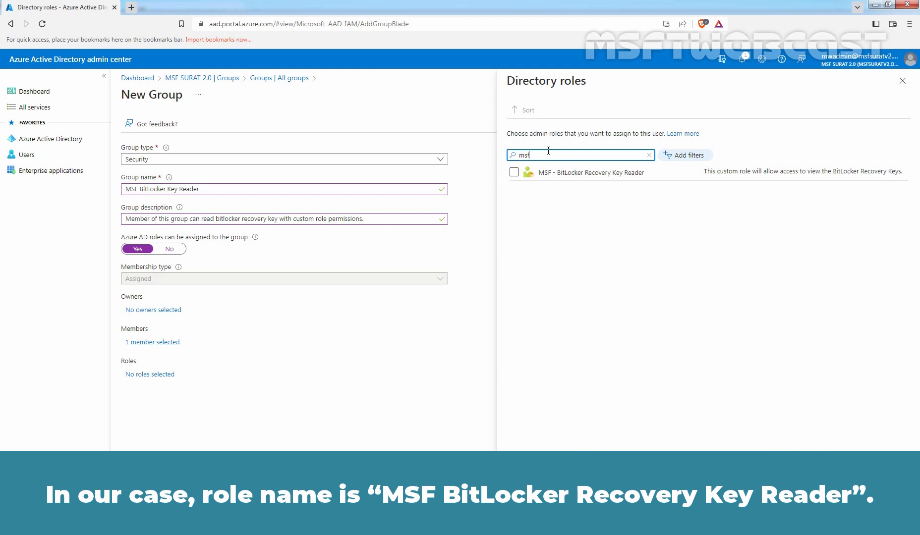
pyautogui.click(514, 173)
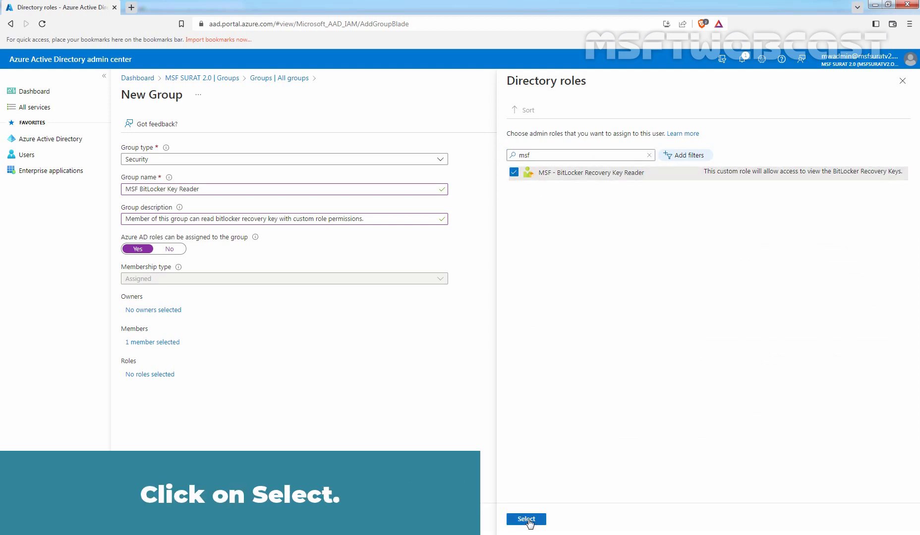
pyautogui.click(530, 522)
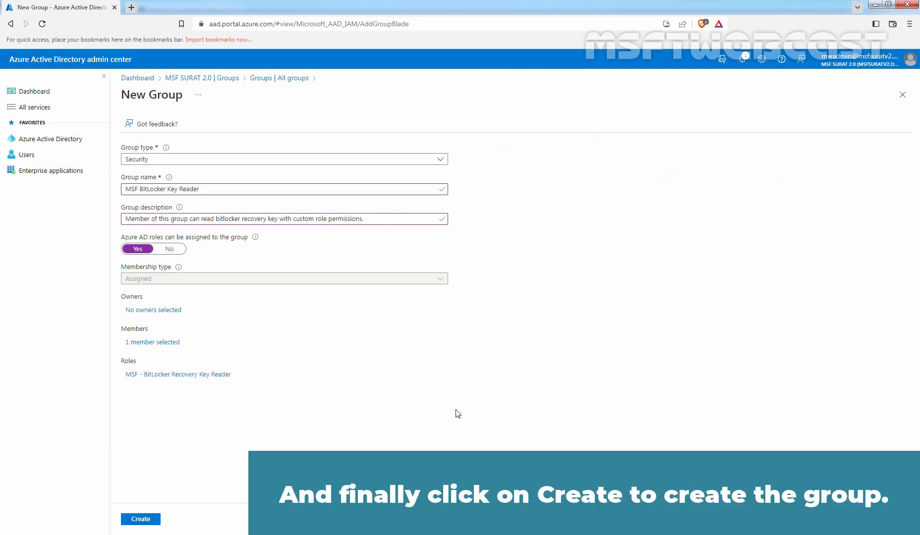
# Step: Create the group, confirming that it can be assigned roles
pyautogui.click(140, 519)
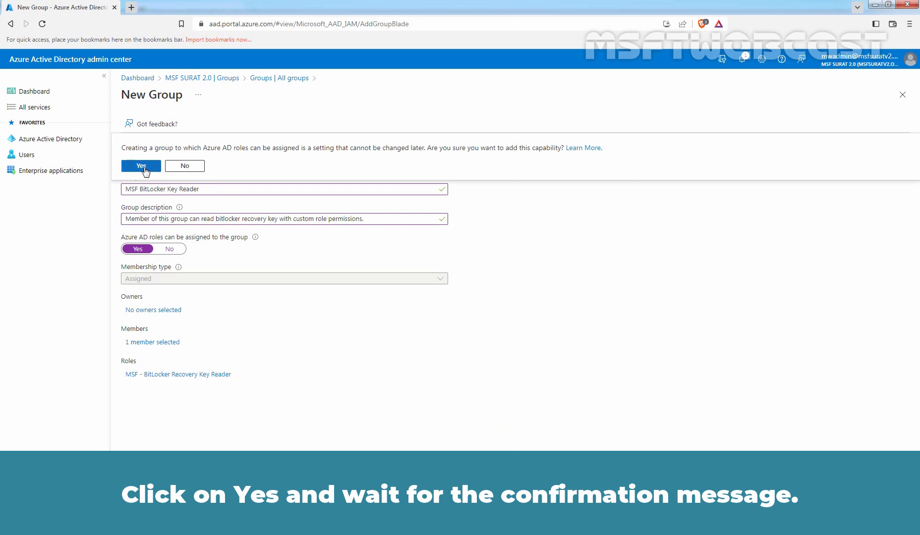
pyautogui.click(144, 167)
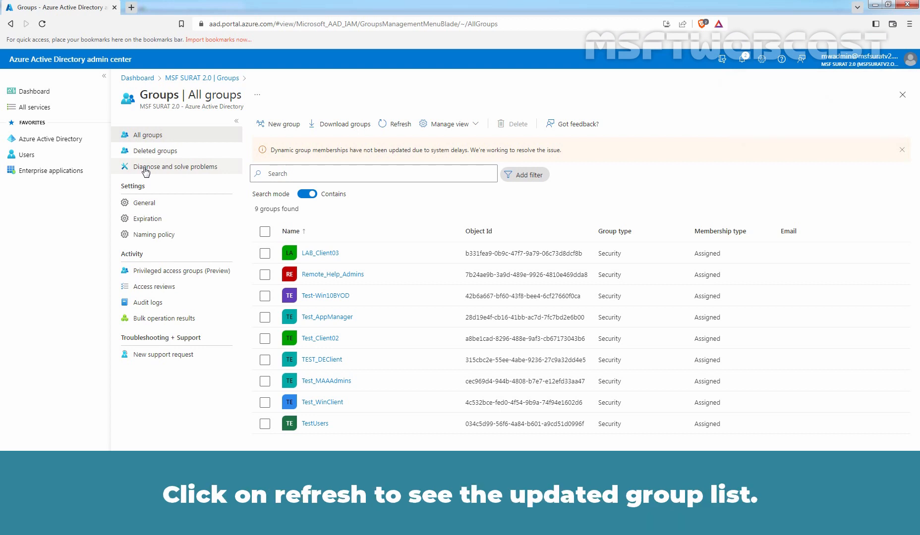
# Step: Refresh the groups list to show MSF BitLocker Key Reader, then enter aad.portal.azure.com in a private window
pyautogui.click(395, 123)
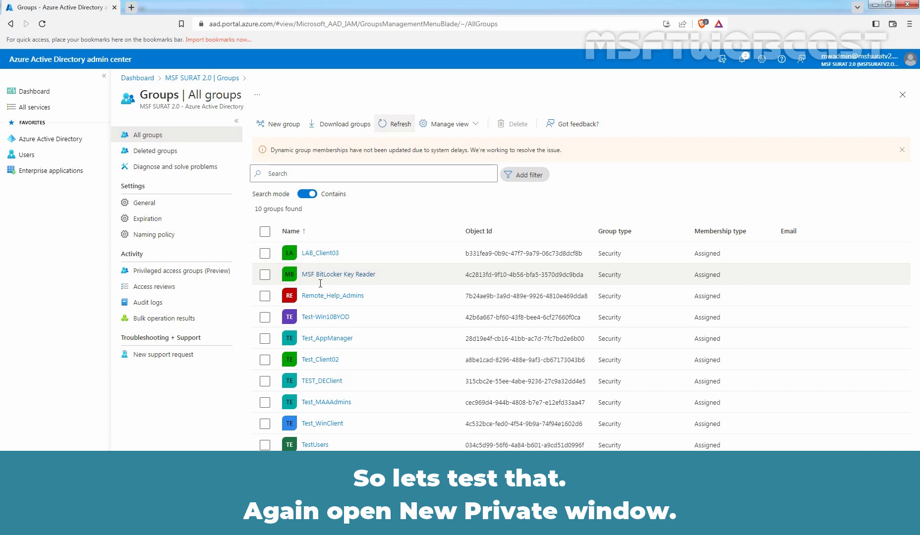
pyautogui.click(909, 24)
pyautogui.click(812, 61)
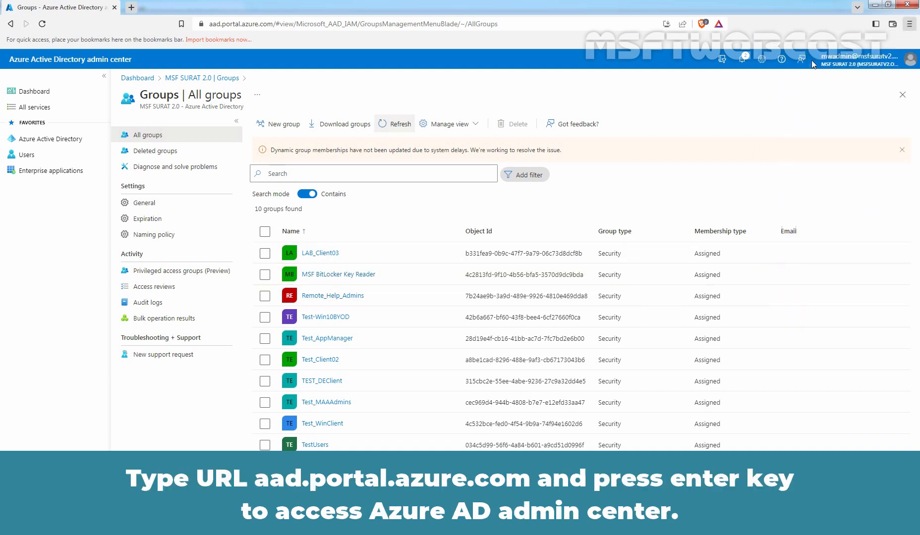
pyautogui.write('aa')
pyautogui.press('End')
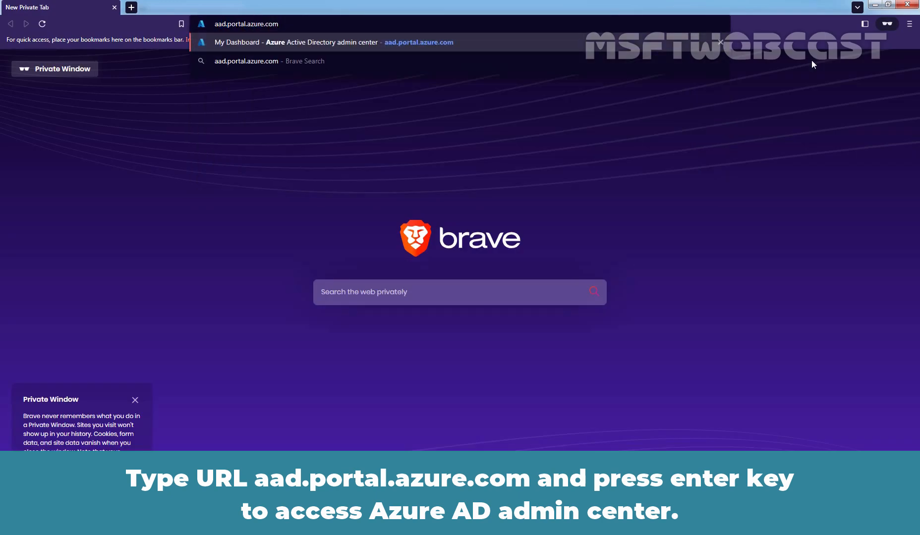
# Step: Sign in to aad.portal.azure.com with the second test user's account and stay signed in
pyautogui.press('Return')
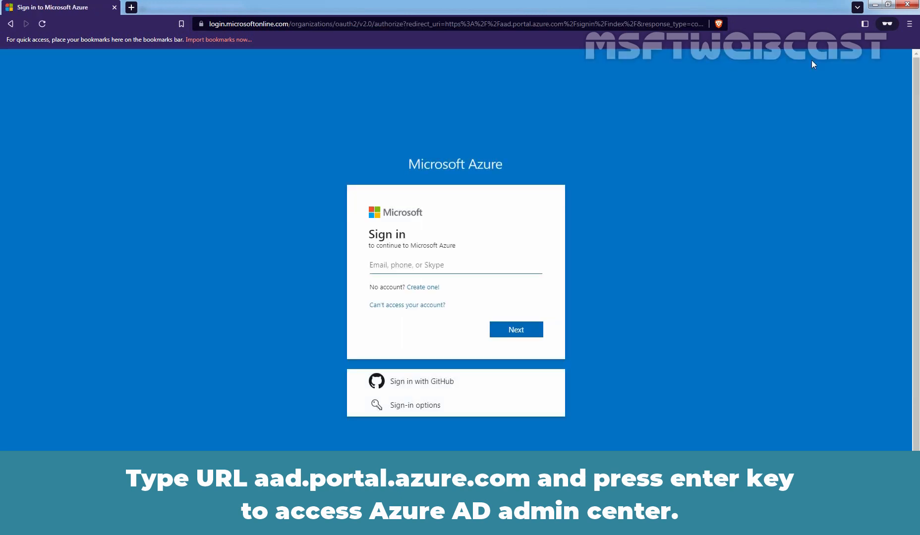
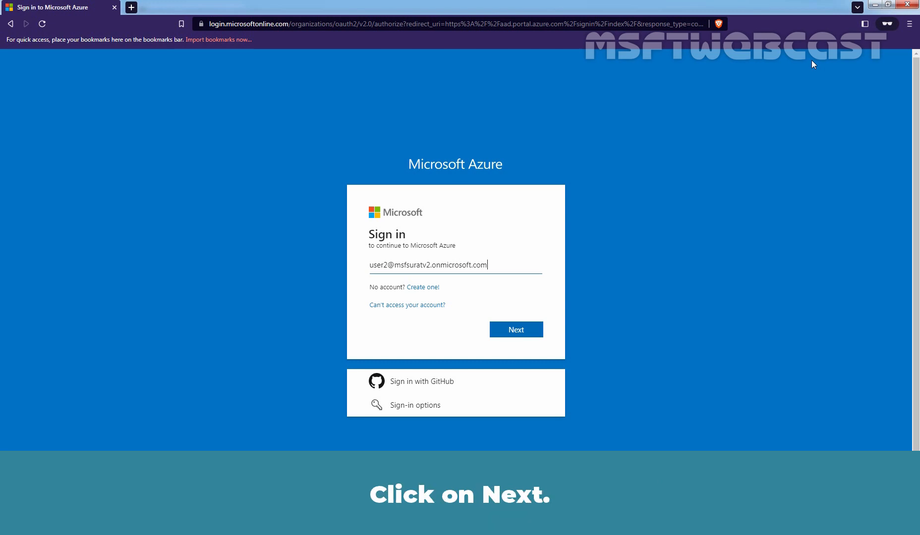
pyautogui.click(532, 323)
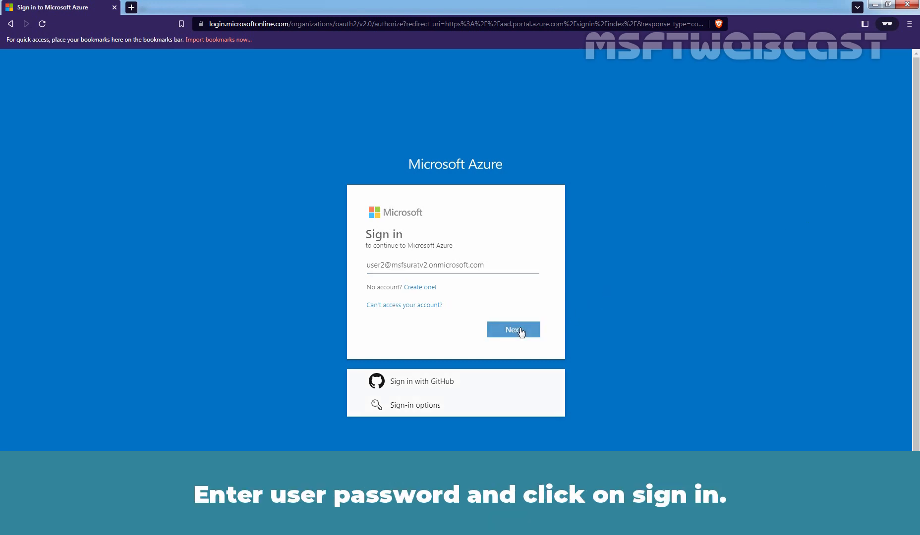
pyautogui.write('••••••••••')
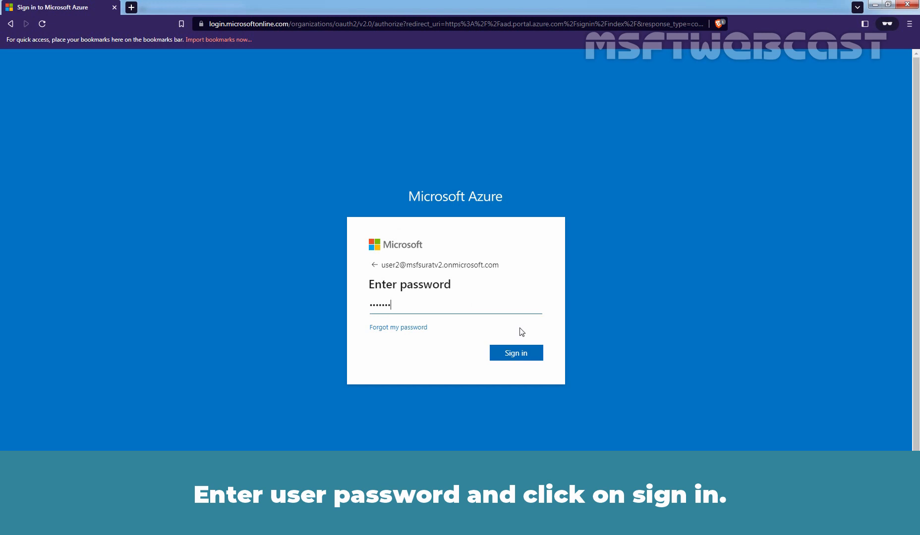
pyautogui.click(513, 354)
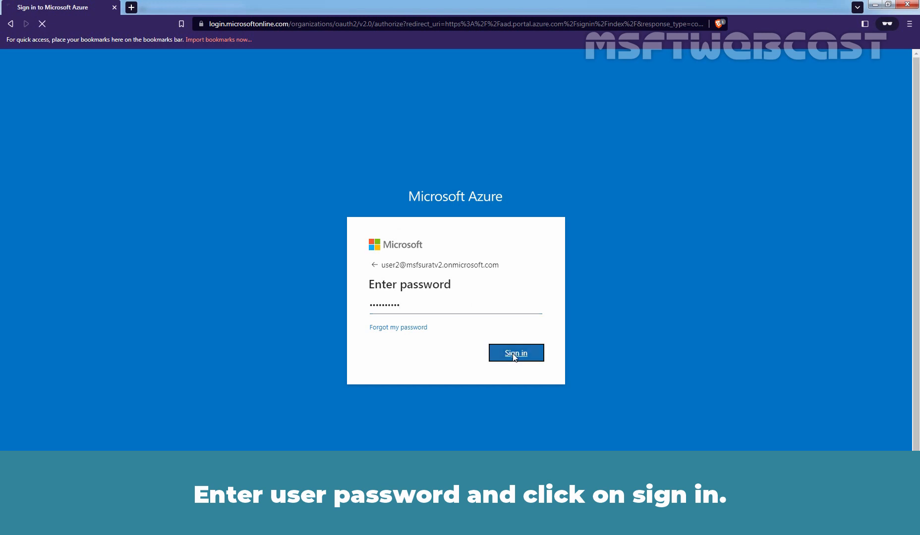
pyautogui.click(514, 355)
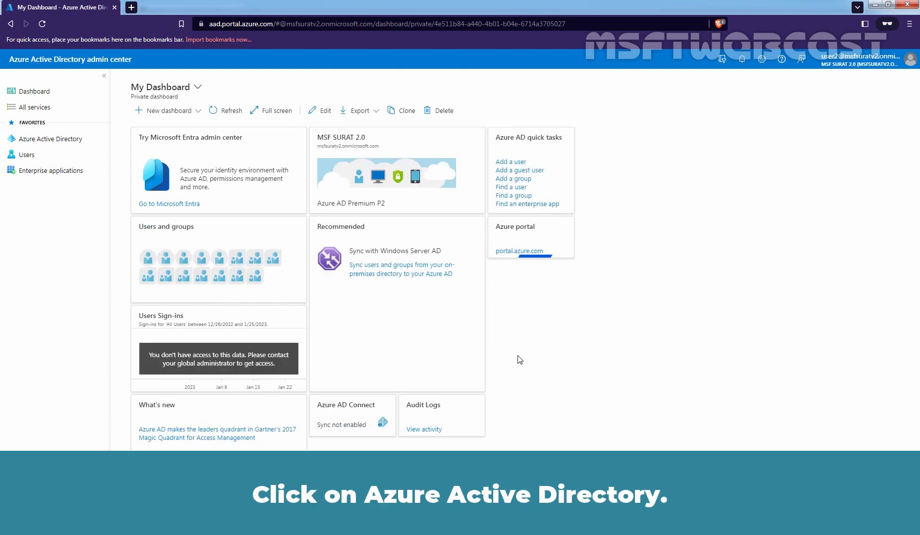
# Step: Go to Azure Active Directory > Devices > All devices and open LABWIN10-DE01
pyautogui.click(48, 141)
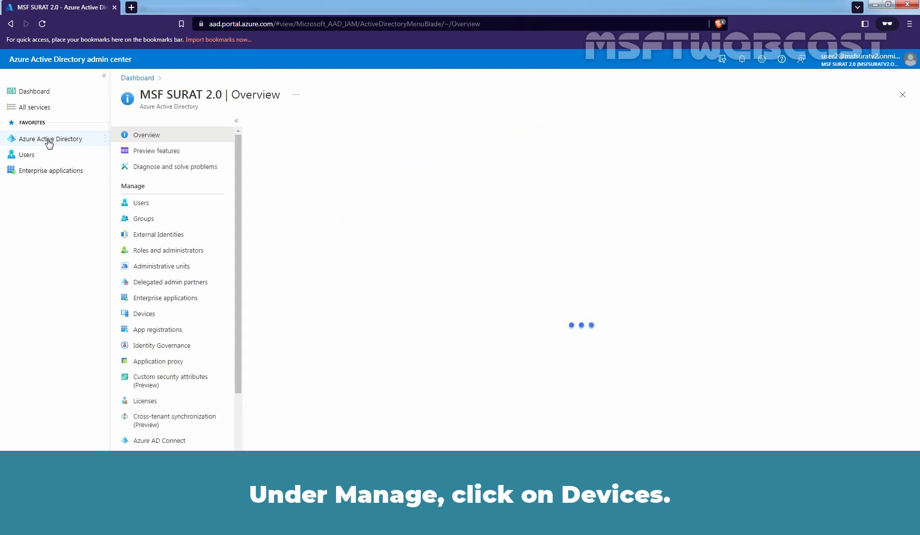
pyautogui.click(158, 317)
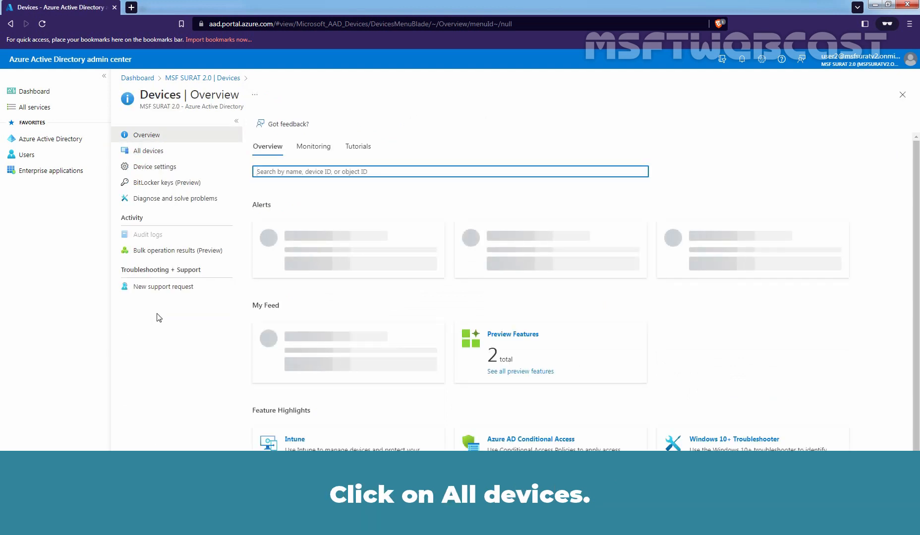
pyautogui.click(166, 151)
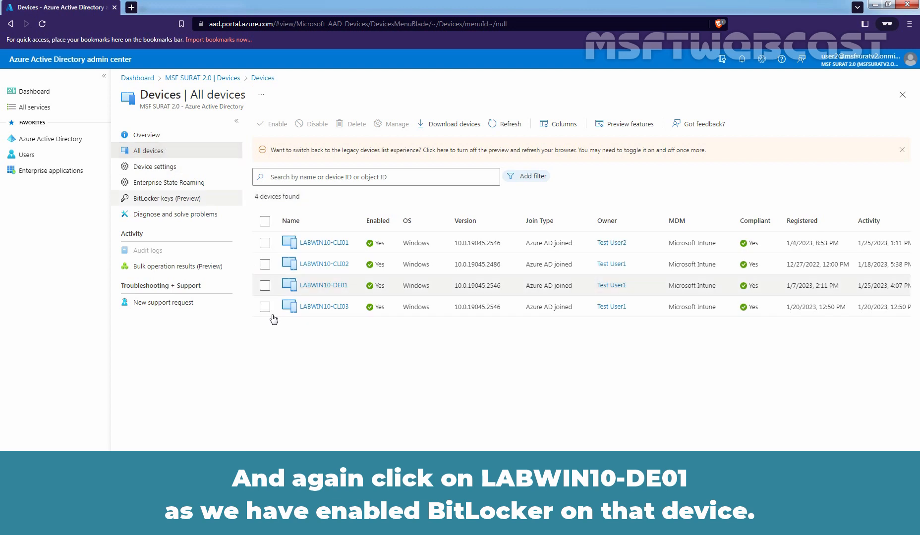
pyautogui.click(323, 287)
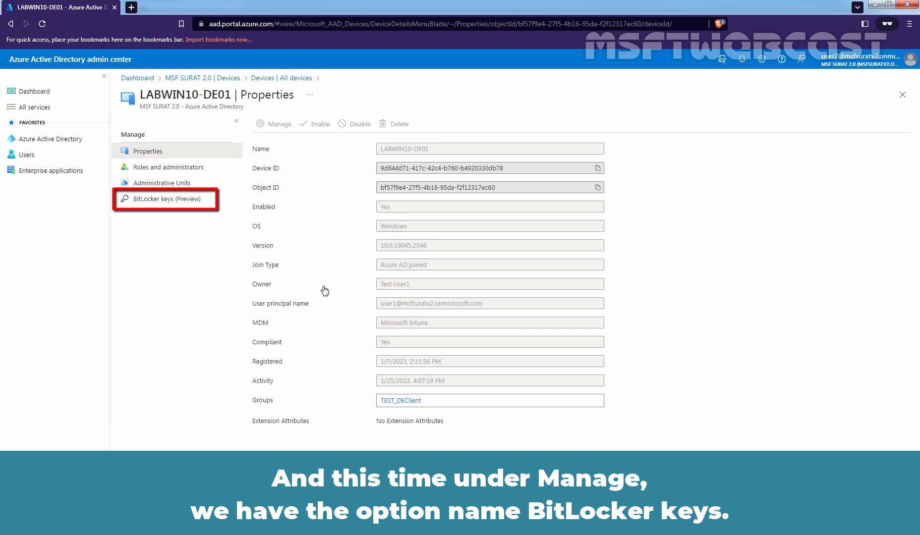
# Step: Open LABWIN10-DE01's BitLocker keys and reveal the operating system drive's recovery key
pyautogui.click(173, 205)
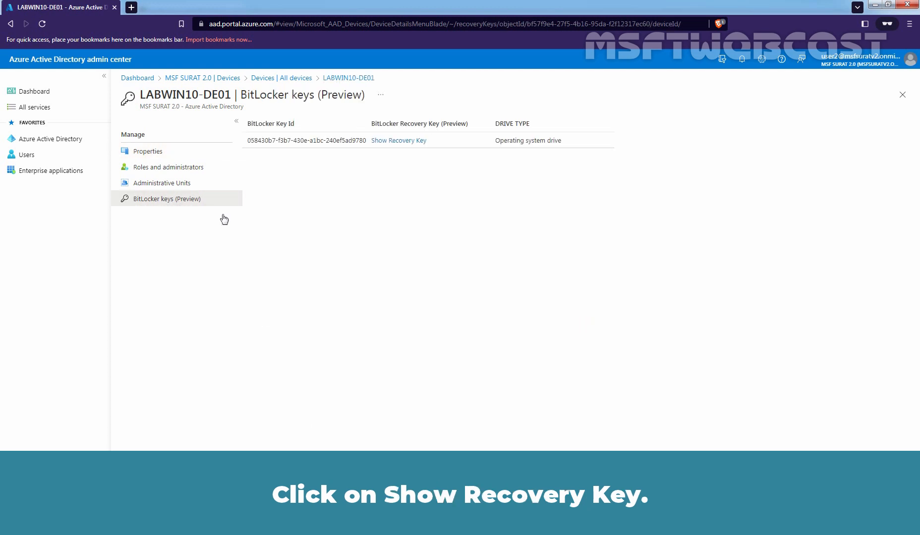
pyautogui.click(404, 141)
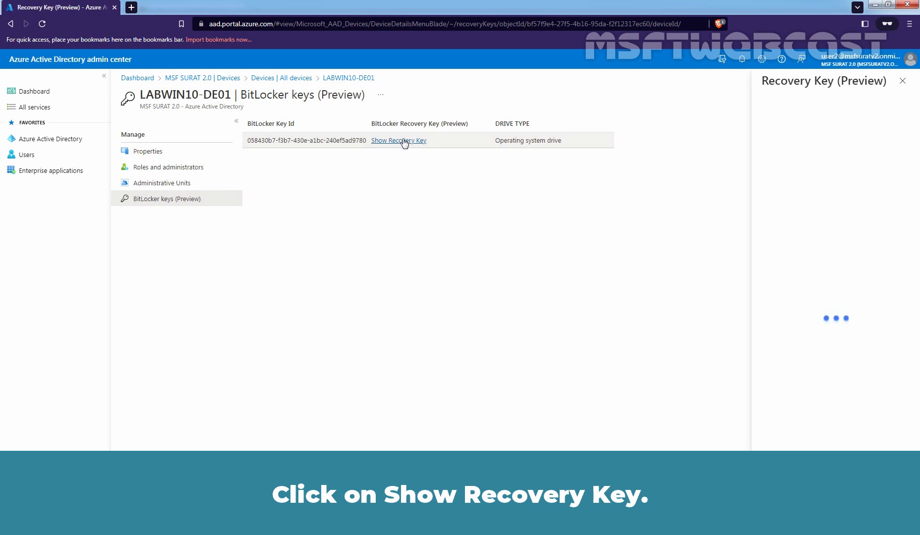